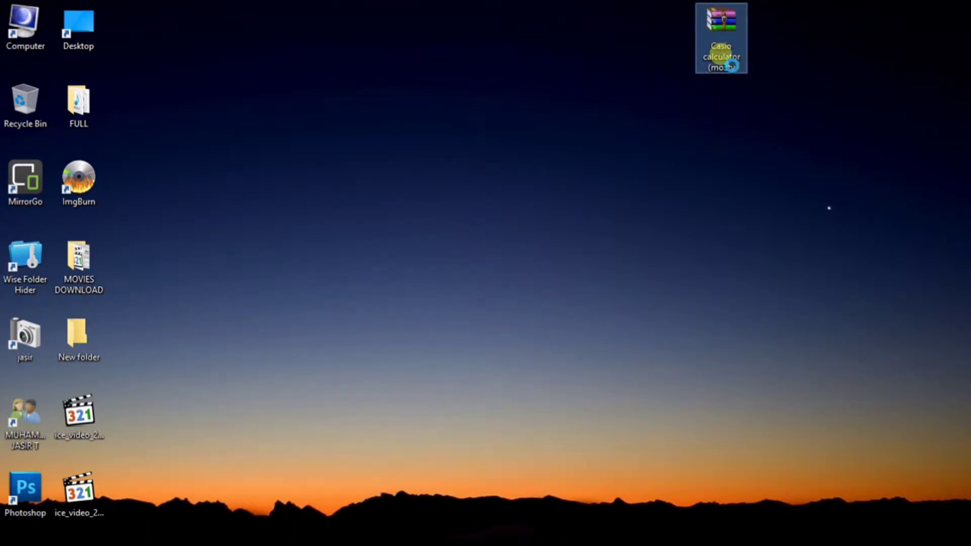
- Extract the Casio calculator (mo3ty.rar archive with 7-Zip into its own folder on the desktop
{"action": "right_click", "coordinate": [721, 54]}
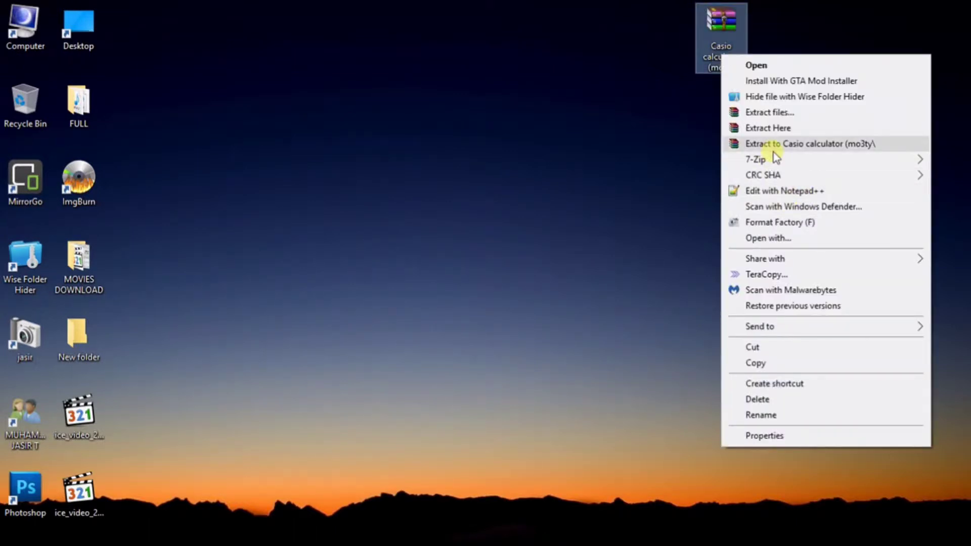
{"action": "mouse_move", "coordinate": [766, 161]}
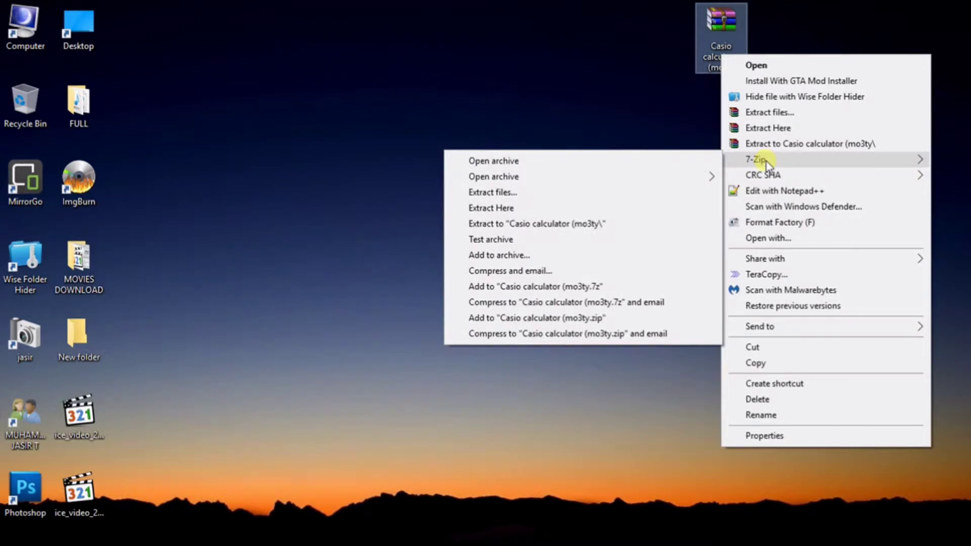
{"action": "left_click", "coordinate": [521, 193]}
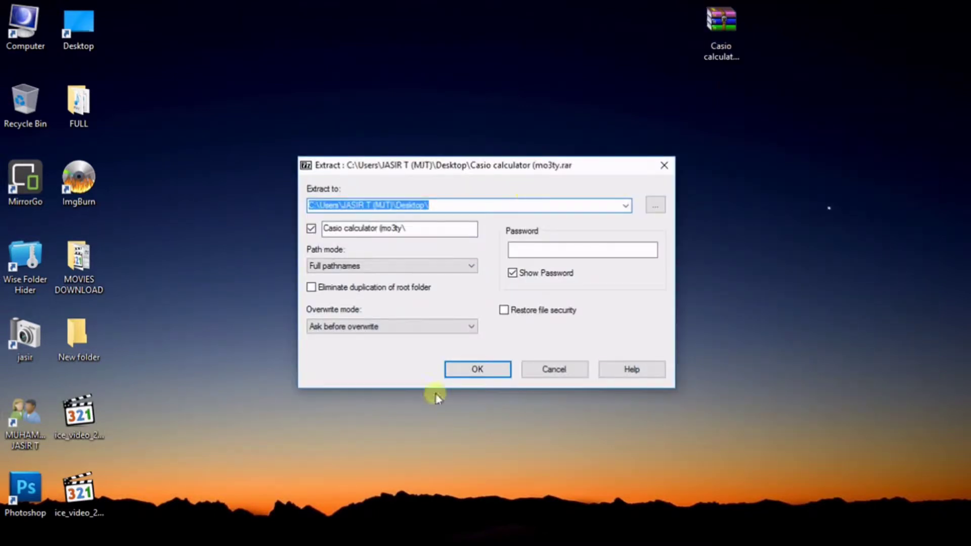
{"action": "left_click", "coordinate": [484, 374]}
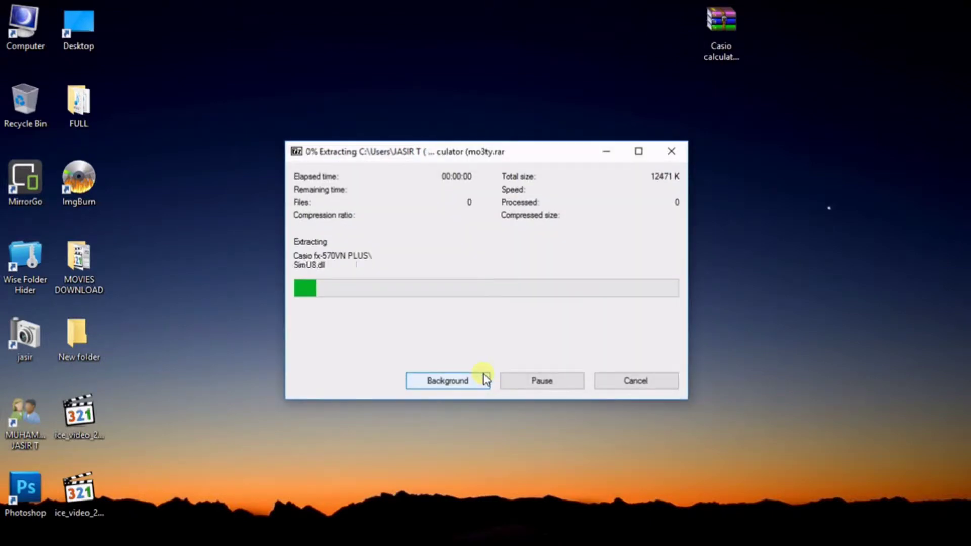
{"action": "left_click_drag", "start_coordinate": [472, 151], "coordinate": [509, 56]}
- Move the extracted Casio calculator (mo3ty folder to an empty spot beside the other desktop icons
{"action": "left_click", "coordinate": [144, 25]}
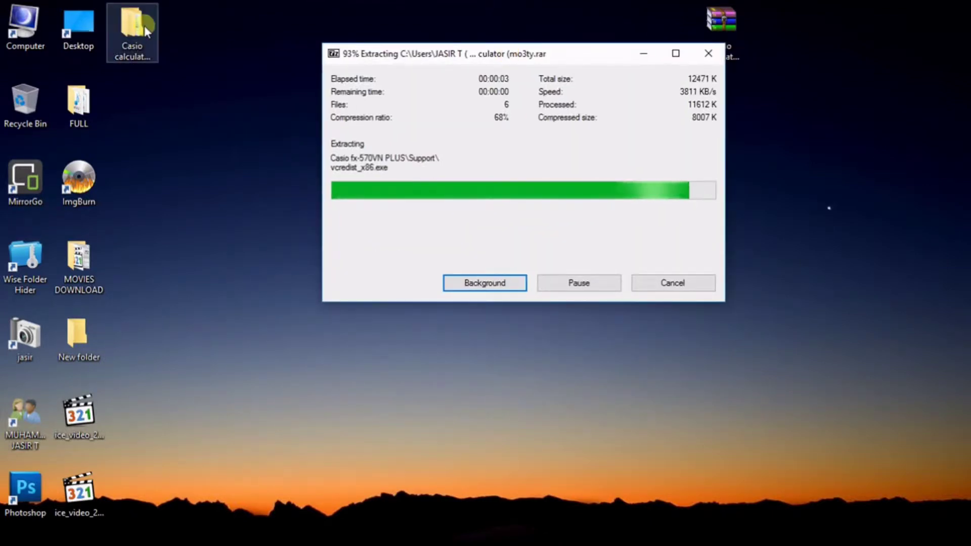
{"action": "left_click_drag", "start_coordinate": [145, 25], "coordinate": [213, 85]}
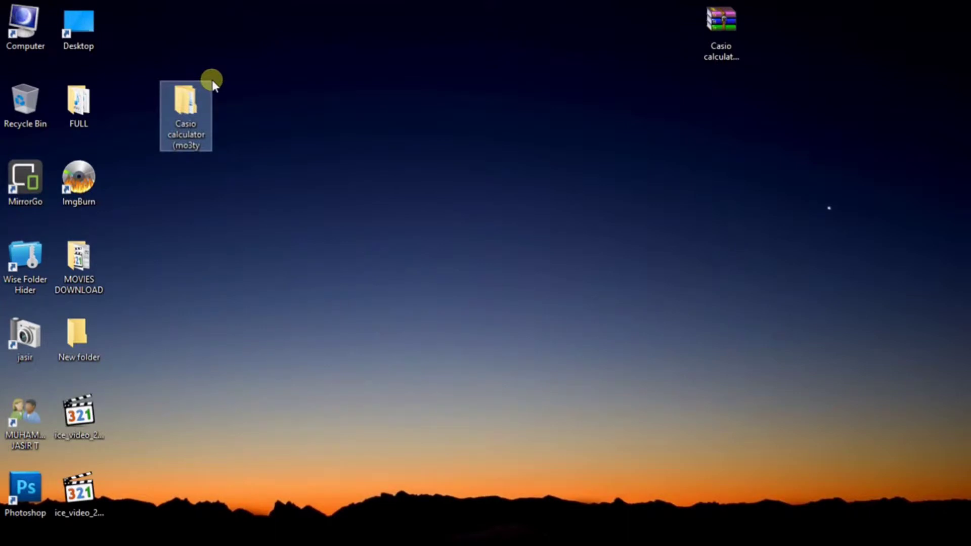
{"action": "left_click_drag", "start_coordinate": [187, 127], "coordinate": [173, 49]}
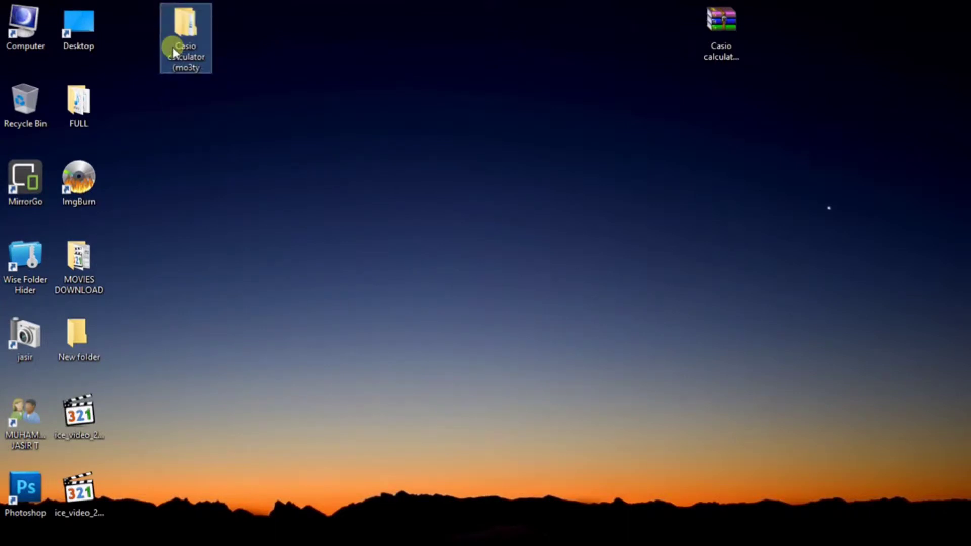
- Open the Casio fx-570VN PLUS folder inside the extracted folder and show its files as large icons
{"action": "double_click", "coordinate": [200, 22]}
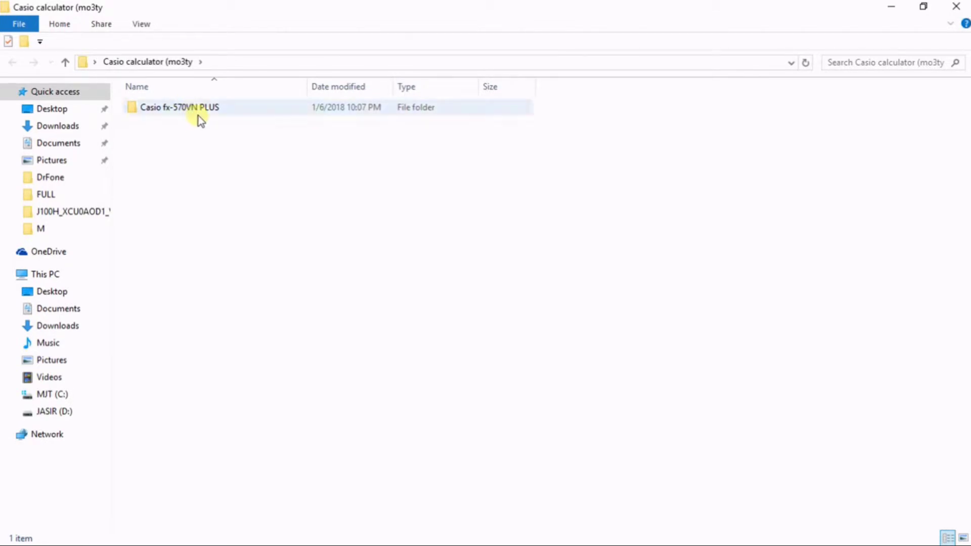
{"action": "left_click_drag", "start_coordinate": [205, 113], "coordinate": [235, 105]}
{"action": "double_click", "coordinate": [235, 106]}
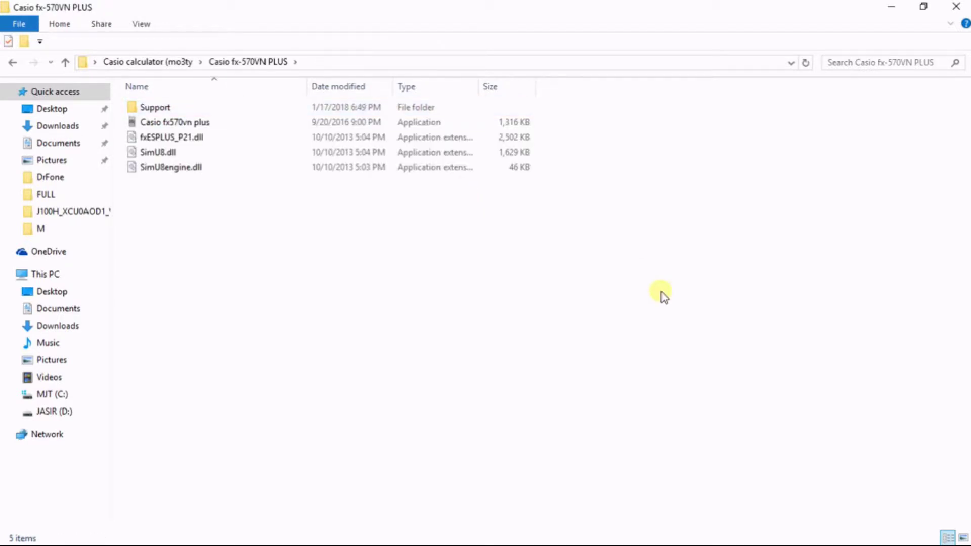
{"action": "left_click", "coordinate": [963, 538]}
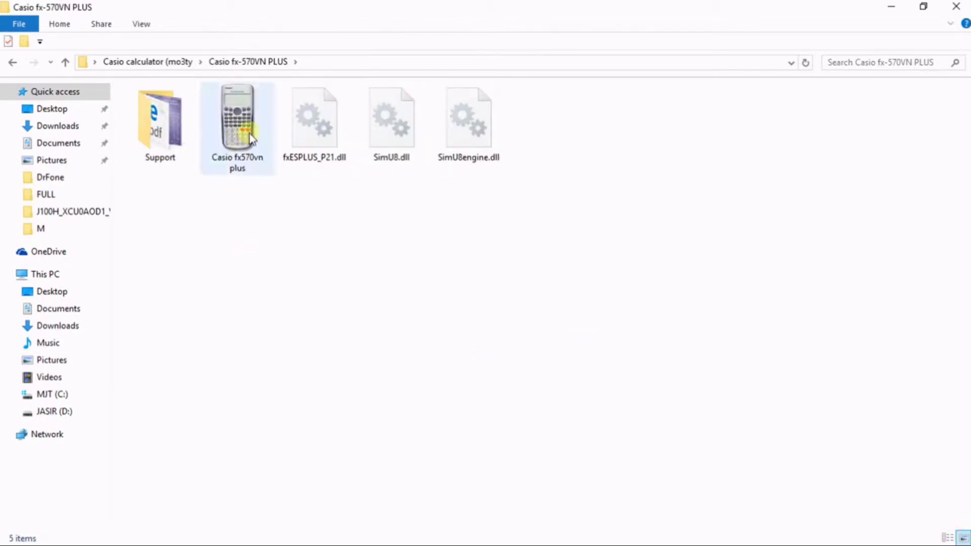
- Launch the Casio fx570vn plus application and place its window on the desktop with the folder window minimized
{"action": "left_click_drag", "start_coordinate": [243, 132], "coordinate": [244, 136]}
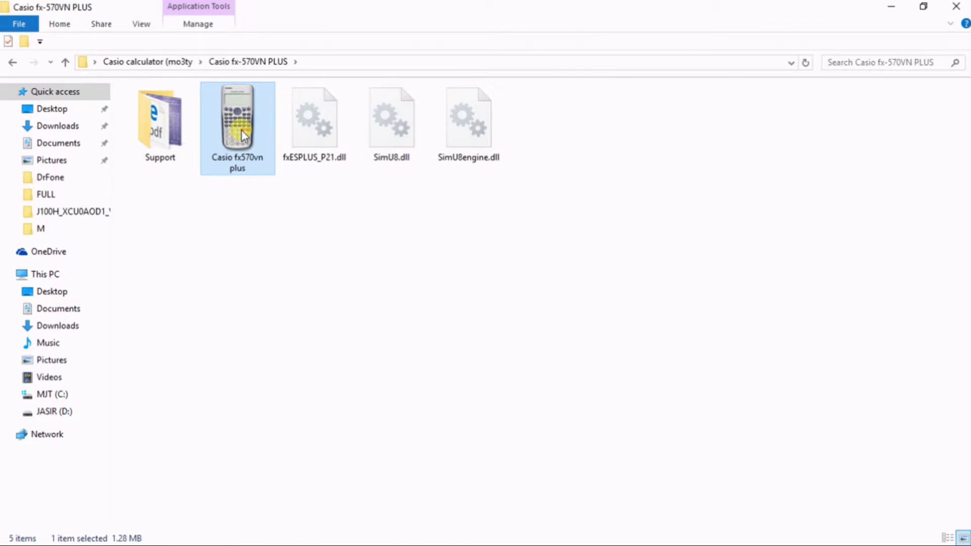
{"action": "double_click", "coordinate": [243, 135]}
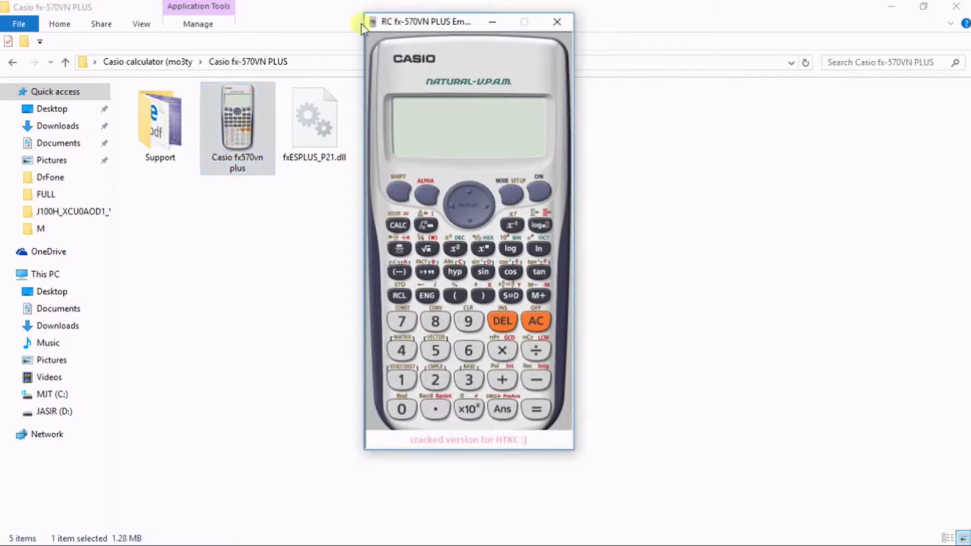
{"action": "left_click", "coordinate": [890, 7]}
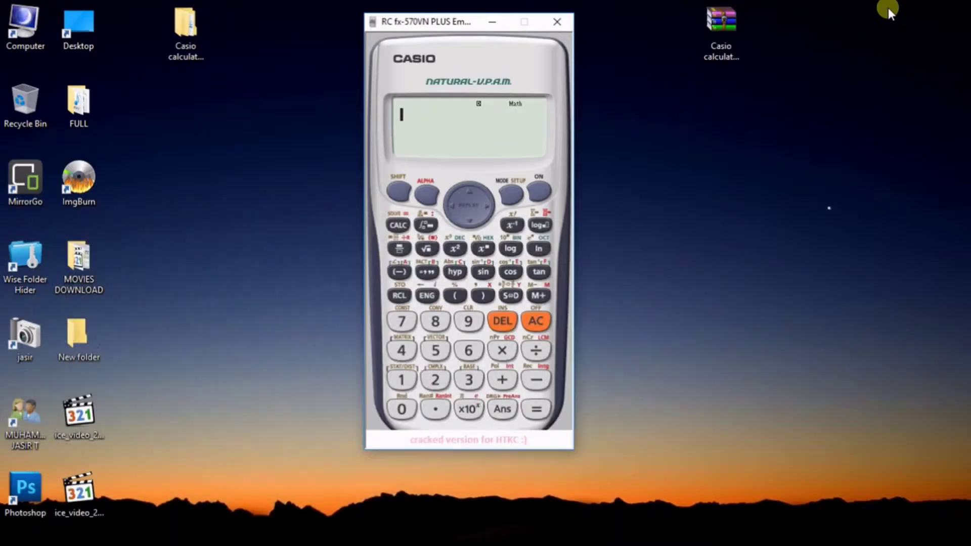
{"action": "left_click_drag", "start_coordinate": [436, 28], "coordinate": [412, 30]}
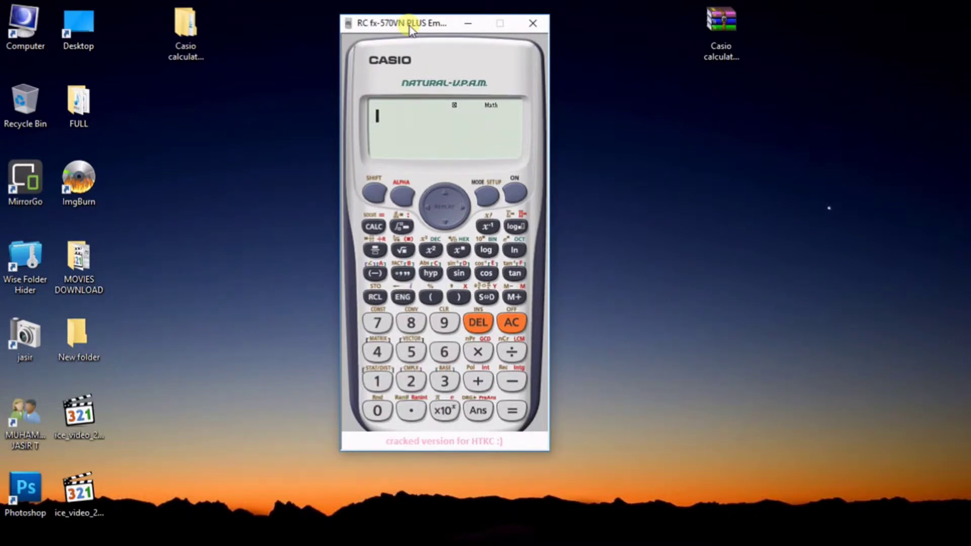
{"action": "left_click_drag", "start_coordinate": [411, 28], "coordinate": [423, 30]}
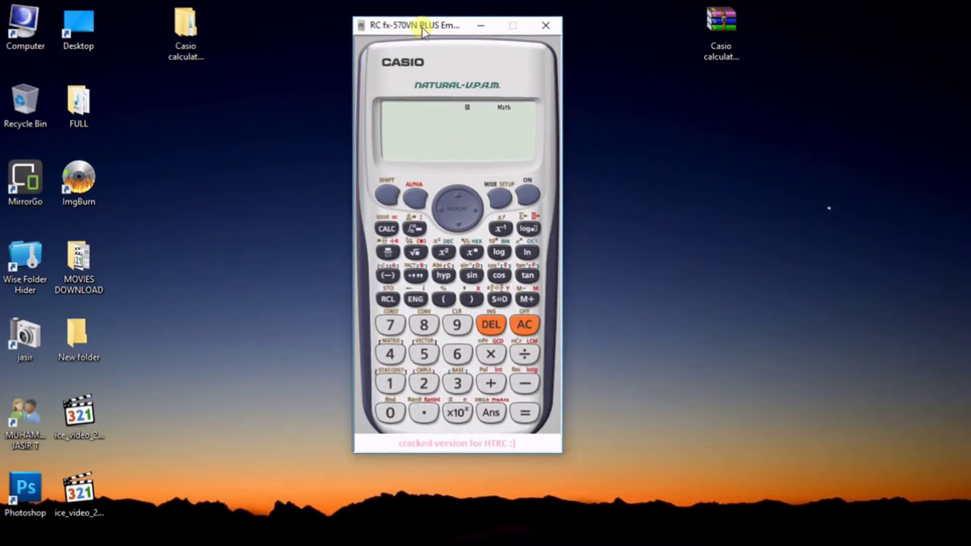
- Turn on the calculator and enter the number 256
{"action": "left_click", "coordinate": [528, 192]}
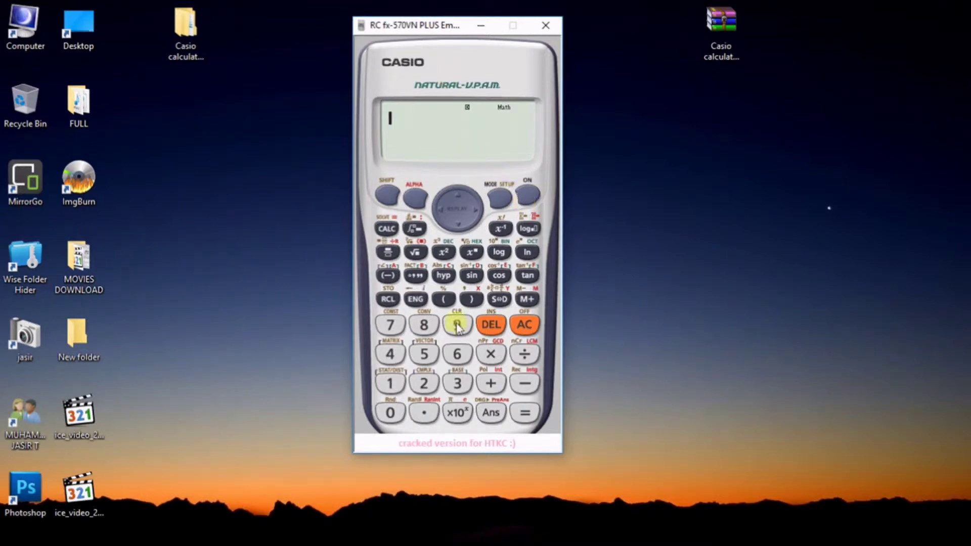
{"action": "left_click", "coordinate": [430, 382]}
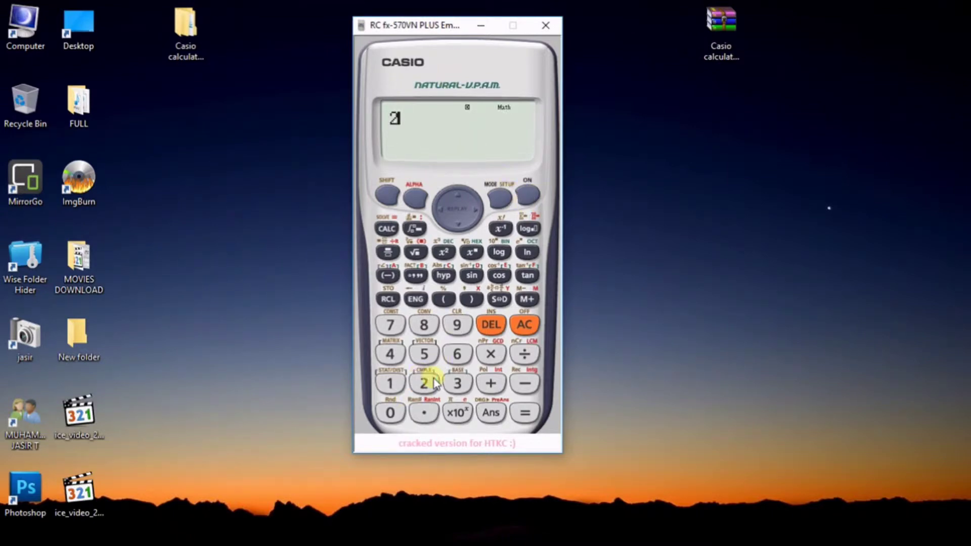
{"action": "left_click", "coordinate": [427, 354]}
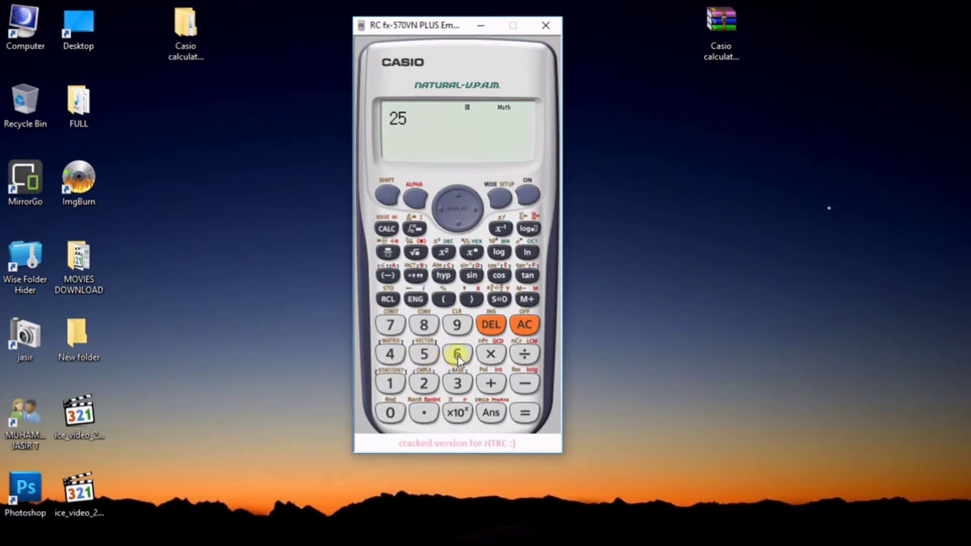
{"action": "left_click", "coordinate": [457, 357]}
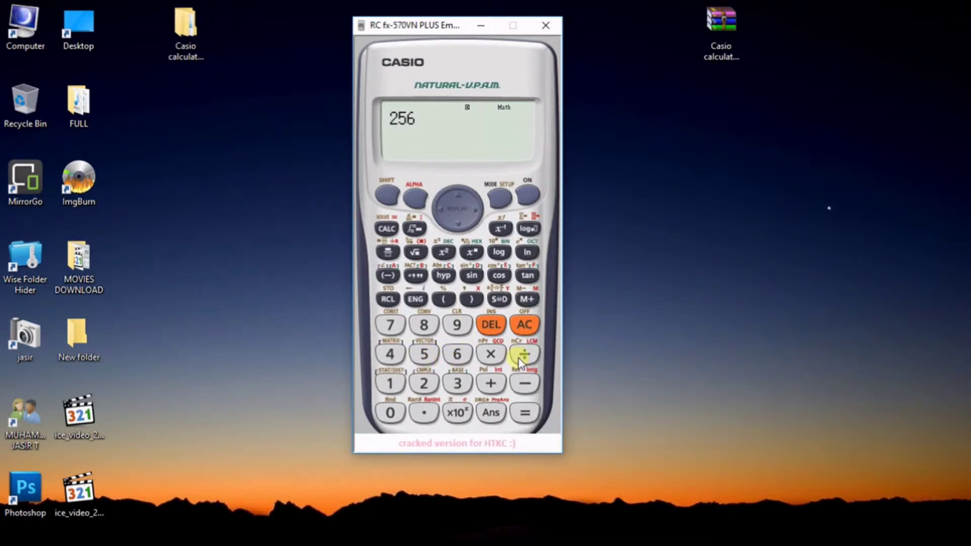
- Move the cursor back and forth through the digits of 256 and clear the entry
{"action": "left_click", "coordinate": [438, 209]}
{"action": "left_click", "coordinate": [438, 209]}
{"action": "left_click", "coordinate": [439, 208]}
{"action": "left_click", "coordinate": [439, 208]}
{"action": "left_click", "coordinate": [477, 211]}
{"action": "left_click", "coordinate": [478, 212]}
{"action": "left_click", "coordinate": [435, 209]}
{"action": "left_click", "coordinate": [436, 208]}
{"action": "left_click", "coordinate": [436, 208]}
{"action": "left_click", "coordinate": [436, 209]}
{"action": "left_click", "coordinate": [436, 207]}
{"action": "left_click", "coordinate": [436, 208]}
{"action": "left_click", "coordinate": [436, 208]}
{"action": "left_click", "coordinate": [476, 208]}
{"action": "left_click", "coordinate": [480, 209]}
{"action": "left_click", "coordinate": [481, 209]}
{"action": "left_click", "coordinate": [480, 209]}
{"action": "left_click", "coordinate": [481, 209]}
{"action": "left_click", "coordinate": [481, 209]}
{"action": "left_click", "coordinate": [481, 209]}
{"action": "left_click", "coordinate": [480, 210]}
{"action": "left_click", "coordinate": [480, 210]}
{"action": "left_click", "coordinate": [479, 213]}
{"action": "left_click", "coordinate": [475, 209]}
{"action": "left_click", "coordinate": [476, 209]}
{"action": "left_click", "coordinate": [475, 208]}
{"action": "left_click", "coordinate": [475, 209]}
{"action": "left_click", "coordinate": [439, 209]}
{"action": "left_click", "coordinate": [439, 208]}
{"action": "left_click", "coordinate": [439, 208]}
{"action": "left_click", "coordinate": [438, 208]}
{"action": "left_click", "coordinate": [438, 208]}
{"action": "left_click", "coordinate": [437, 208]}
{"action": "left_click", "coordinate": [438, 208]}
{"action": "left_click", "coordinate": [438, 208]}
{"action": "left_click", "coordinate": [437, 209]}
{"action": "left_click", "coordinate": [438, 209]}
{"action": "left_click", "coordinate": [438, 208]}
{"action": "left_click", "coordinate": [438, 208]}
{"action": "left_click", "coordinate": [438, 209]}
{"action": "left_click", "coordinate": [472, 207]}
{"action": "left_click", "coordinate": [473, 207]}
{"action": "left_click", "coordinate": [473, 208]}
{"action": "left_click", "coordinate": [473, 207]}
{"action": "left_click", "coordinate": [473, 207]}
{"action": "left_click", "coordinate": [528, 196]}
- Try the calculator's Shift and Alpha modifiers in turn, resetting the display after each
{"action": "left_click", "coordinate": [388, 194]}
{"action": "mouse_move", "coordinate": [409, 30]}
{"action": "left_mouse_down"}
{"action": "mouse_move", "coordinate": [395, 38]}
{"action": "mouse_move", "coordinate": [410, 5]}
{"action": "mouse_move", "coordinate": [407, 40]}
{"action": "mouse_move", "coordinate": [416, 11]}
{"action": "mouse_move", "coordinate": [448, 20]}
{"action": "mouse_move", "coordinate": [427, 29]}
{"action": "left_mouse_up"}
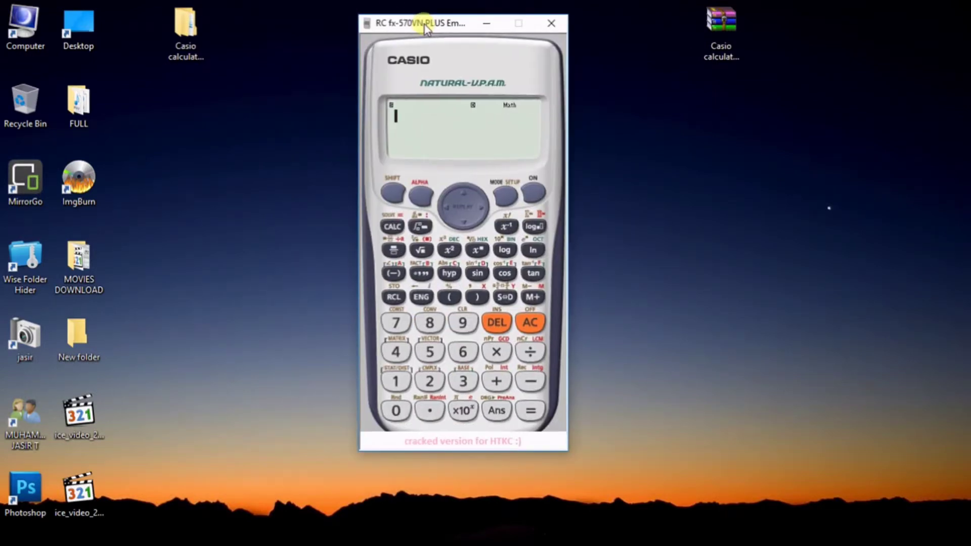
{"action": "left_click", "coordinate": [532, 192]}
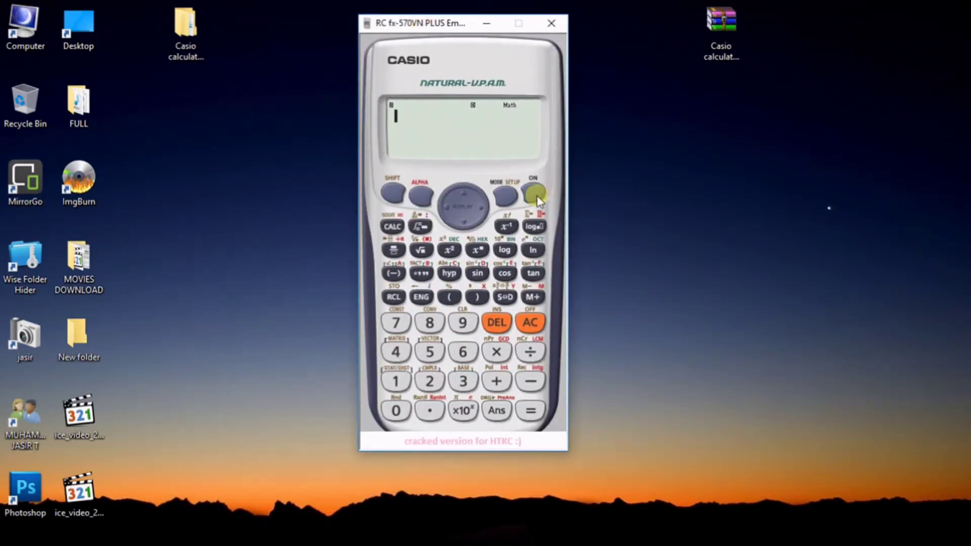
{"action": "left_click", "coordinate": [425, 196]}
{"action": "left_click", "coordinate": [535, 194]}
{"action": "left_click", "coordinate": [393, 194]}
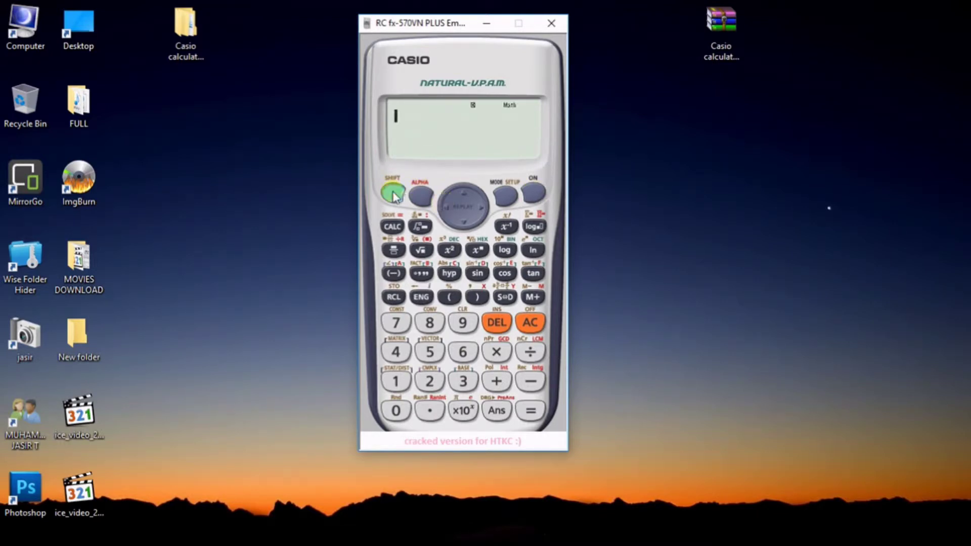
{"action": "left_click", "coordinate": [425, 197]}
{"action": "left_click", "coordinate": [526, 196]}
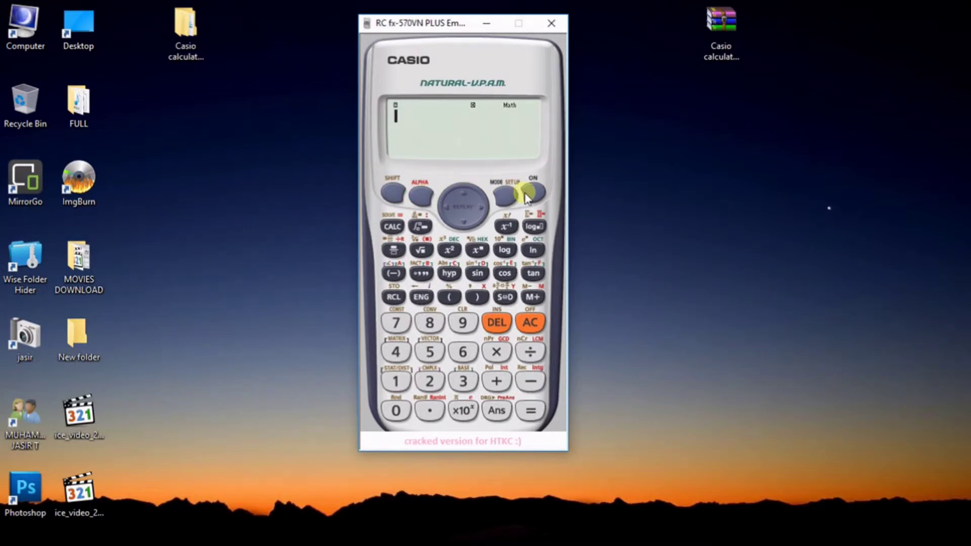
{"action": "left_click", "coordinate": [526, 195]}
- Browse both pages of the calculator's list of calculation modes and exit without choosing one
{"action": "left_click", "coordinate": [502, 199]}
{"action": "left_click", "coordinate": [507, 200]}
{"action": "left_click", "coordinate": [498, 200]}
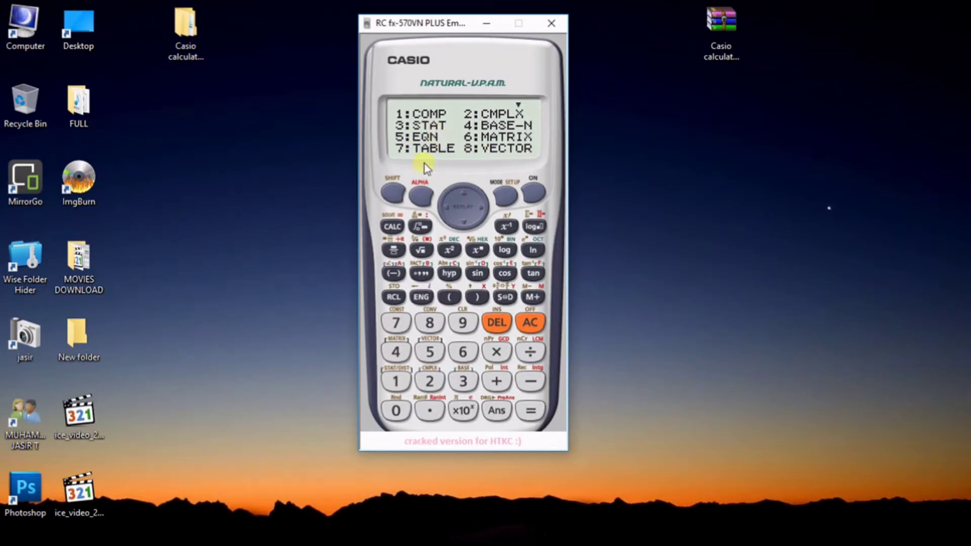
{"action": "left_click", "coordinate": [461, 221]}
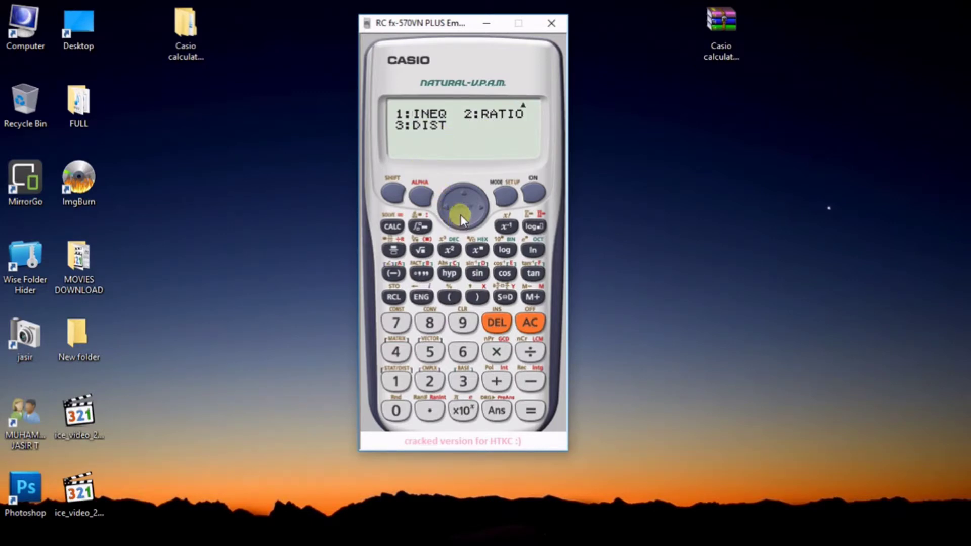
{"action": "left_click", "coordinate": [465, 188]}
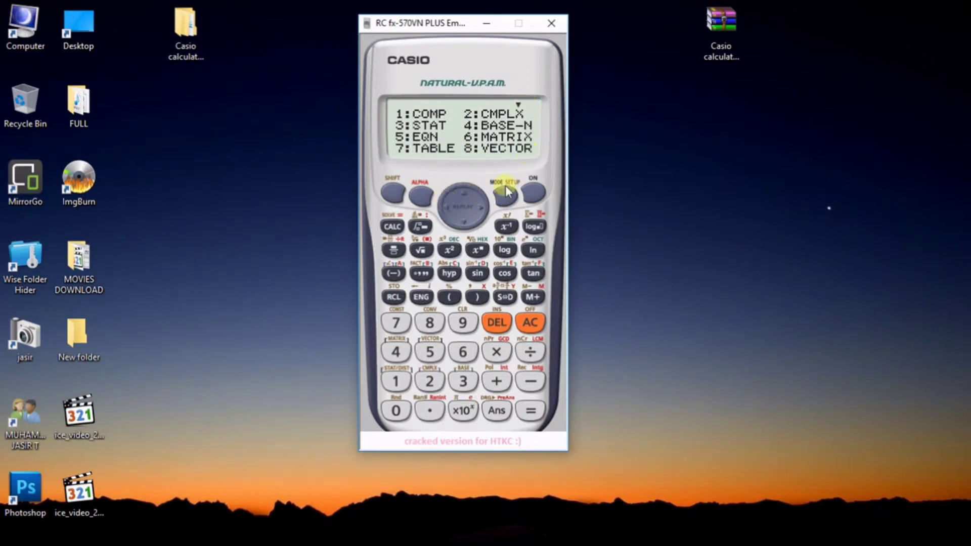
{"action": "left_click", "coordinate": [536, 194]}
- Insert two nested integral templates in the calculator and clear them
{"action": "left_click", "coordinate": [422, 229]}
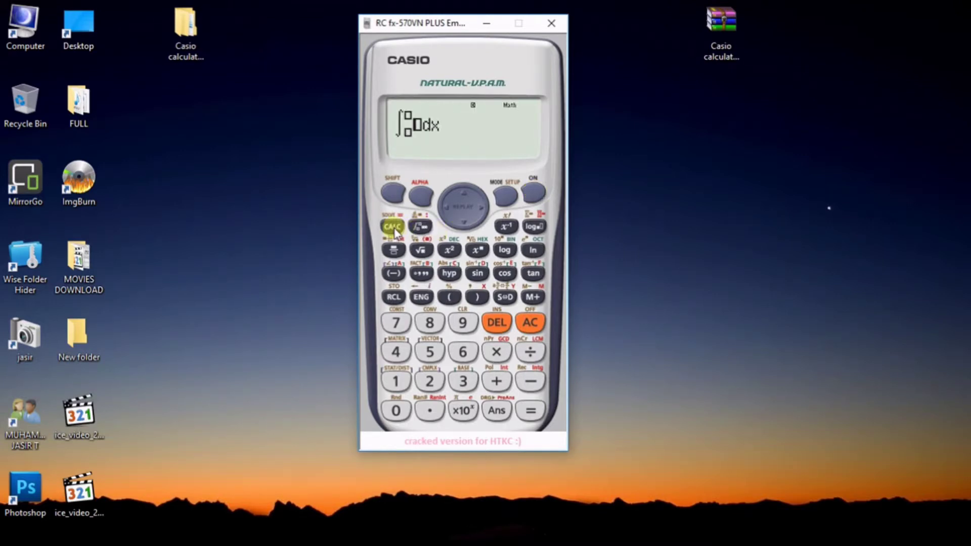
{"action": "left_click", "coordinate": [424, 228]}
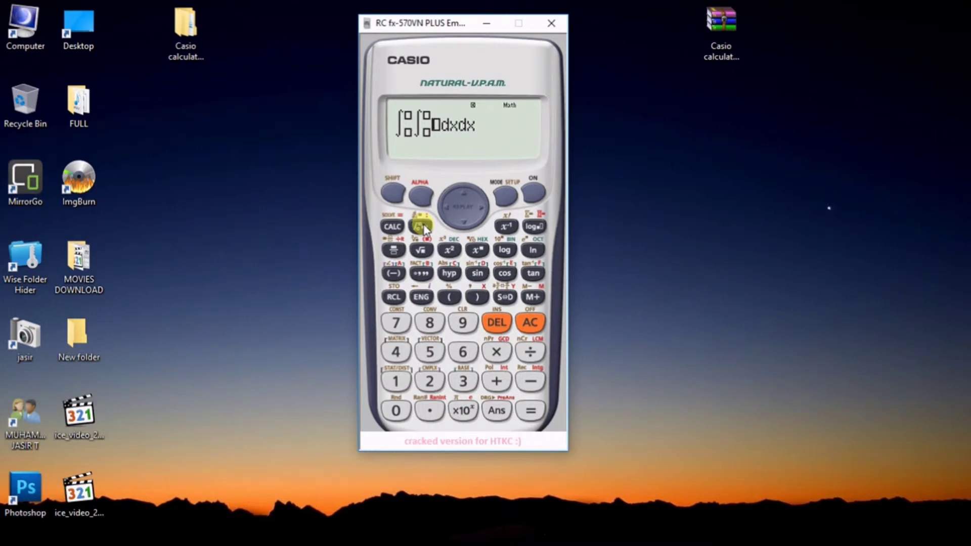
{"action": "left_click", "coordinate": [535, 193]}
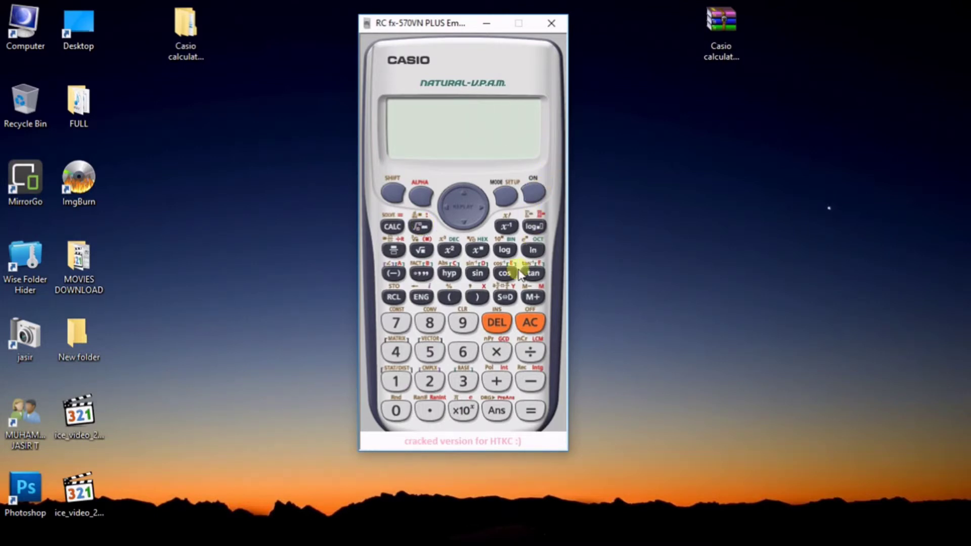
- Calculate sin(30) and switch the answer between fraction and decimal form
{"action": "left_click", "coordinate": [478, 276]}
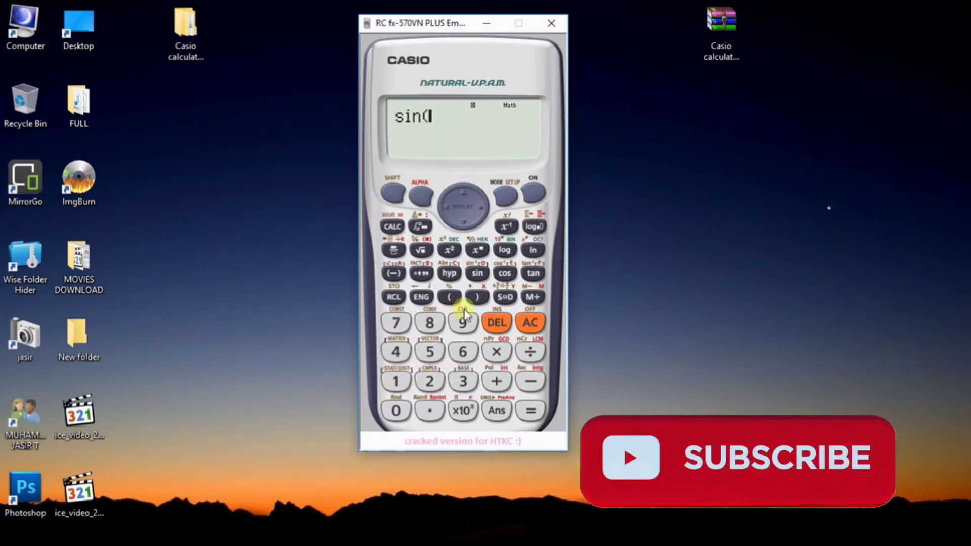
{"action": "left_click", "coordinate": [463, 383]}
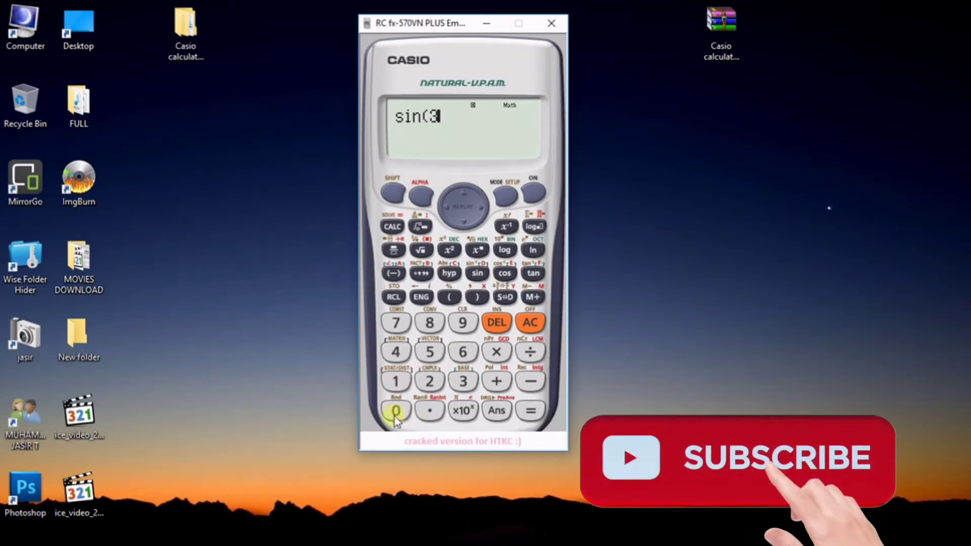
{"action": "left_click", "coordinate": [396, 409]}
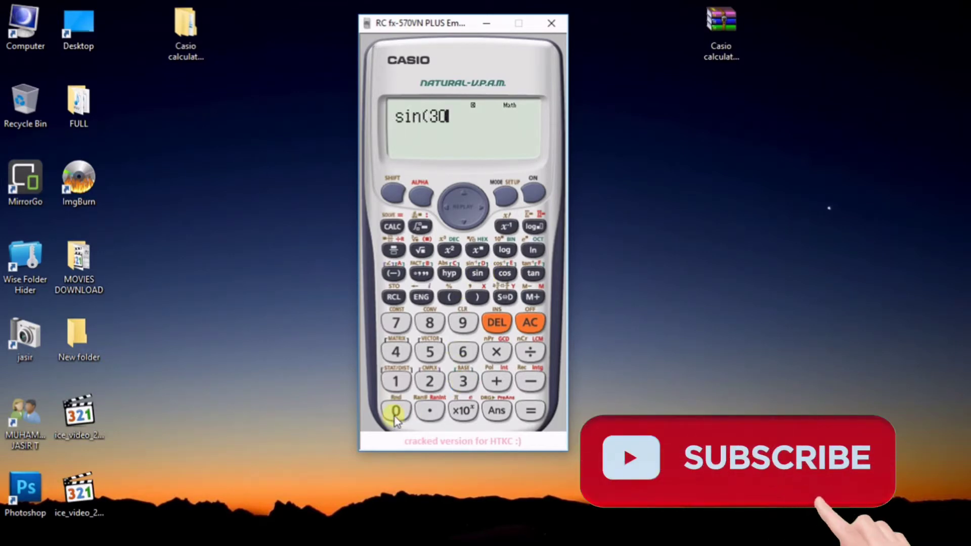
{"action": "left_click", "coordinate": [531, 412]}
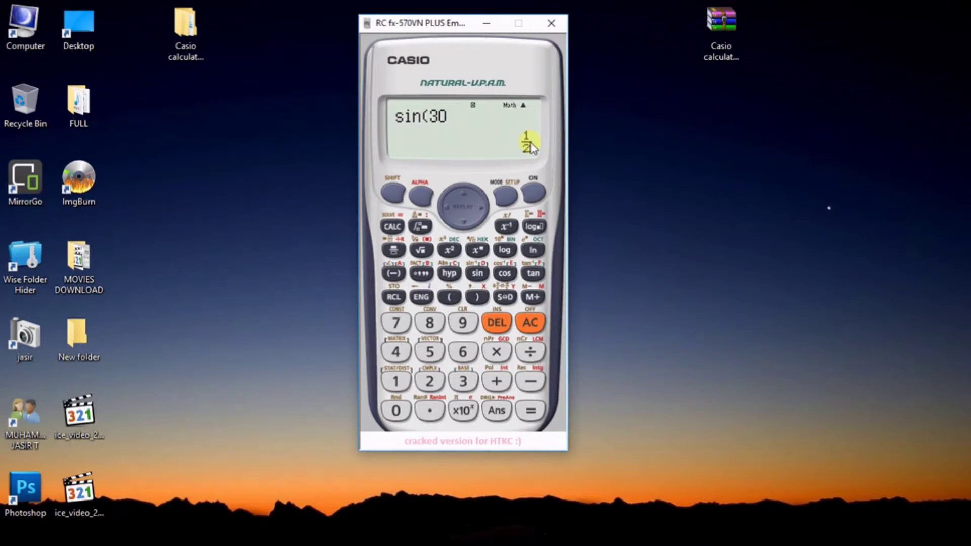
{"action": "left_click", "coordinate": [505, 298]}
- Clear the display, calculate cos(30), and switch the answer repeatedly between exact and decimal form
{"action": "left_click", "coordinate": [533, 193]}
{"action": "left_click", "coordinate": [504, 277]}
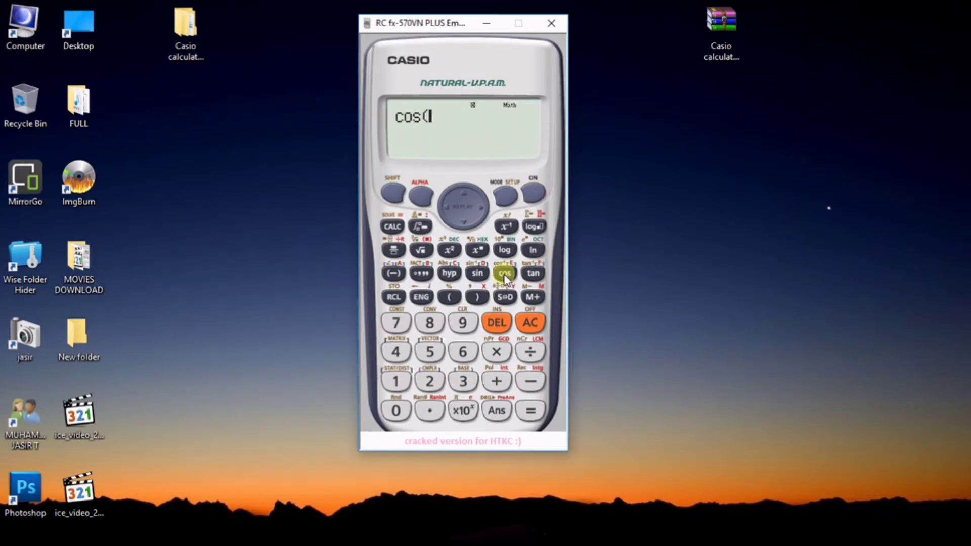
{"action": "left_click", "coordinate": [464, 383]}
{"action": "left_click", "coordinate": [396, 410]}
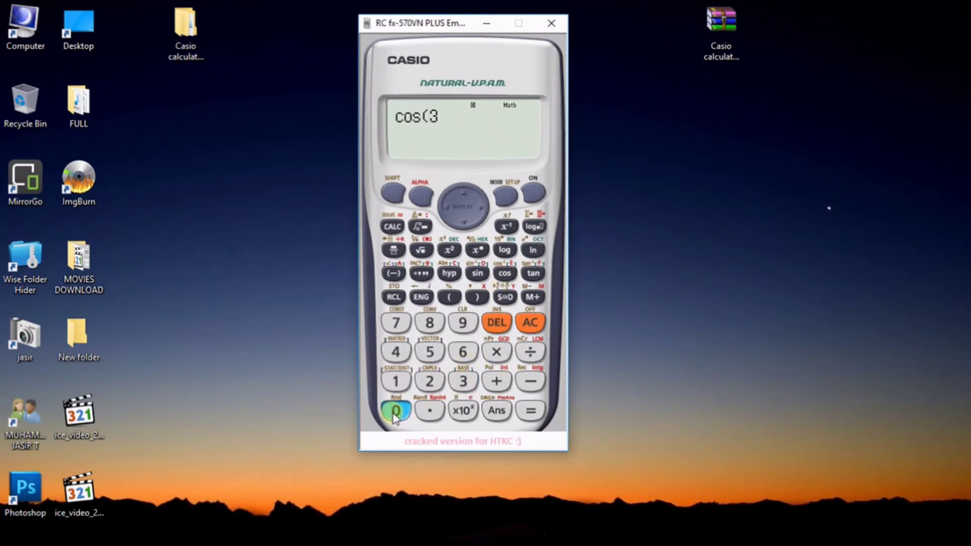
{"action": "left_click", "coordinate": [529, 413]}
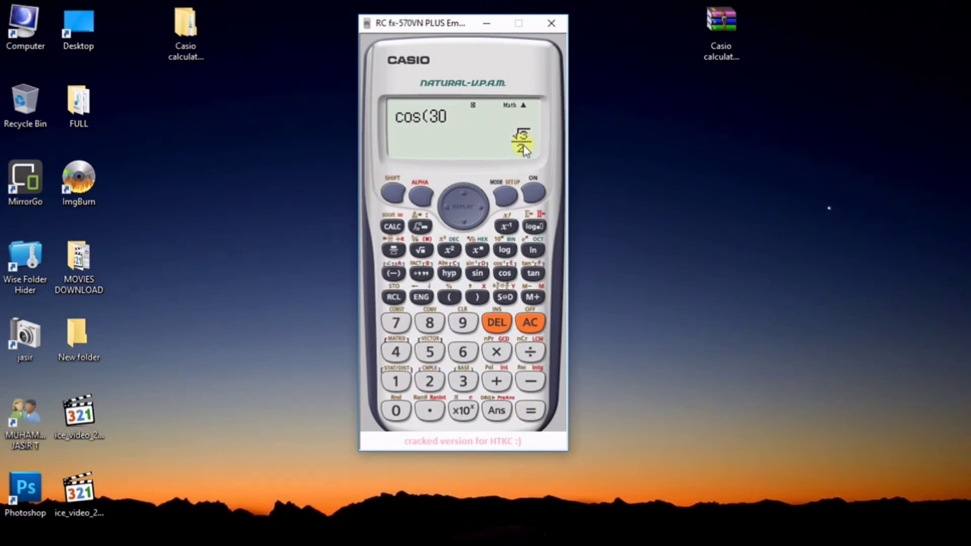
{"action": "left_click", "coordinate": [505, 298]}
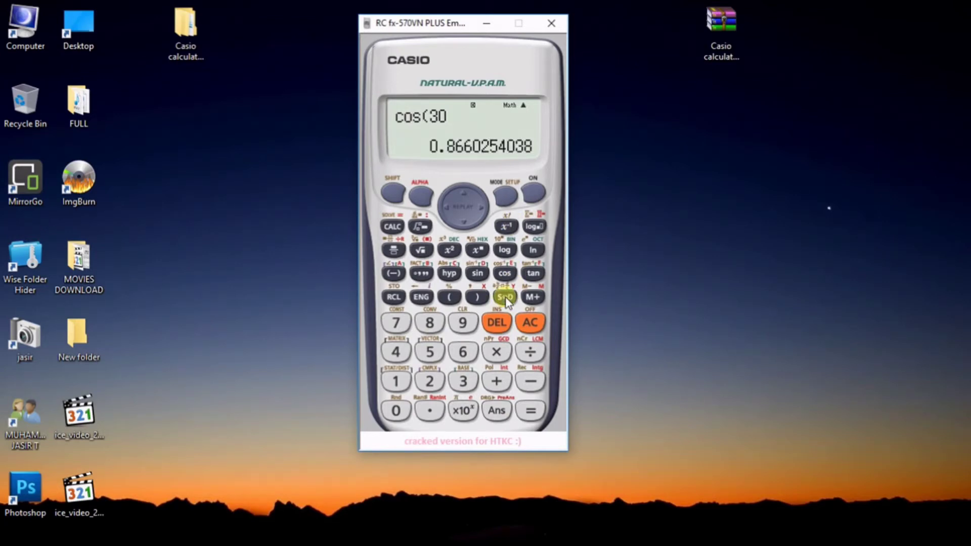
{"action": "left_click", "coordinate": [505, 298]}
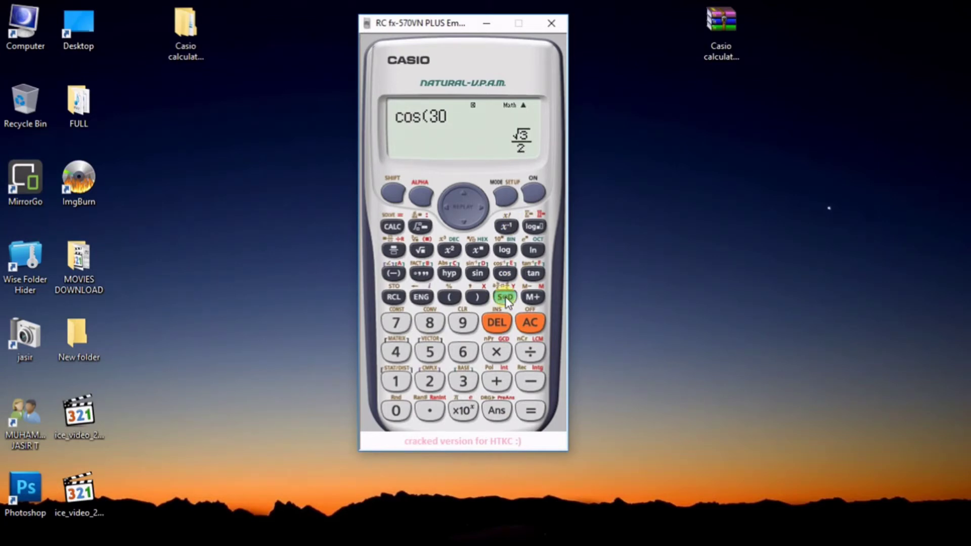
{"action": "left_click", "coordinate": [505, 298]}
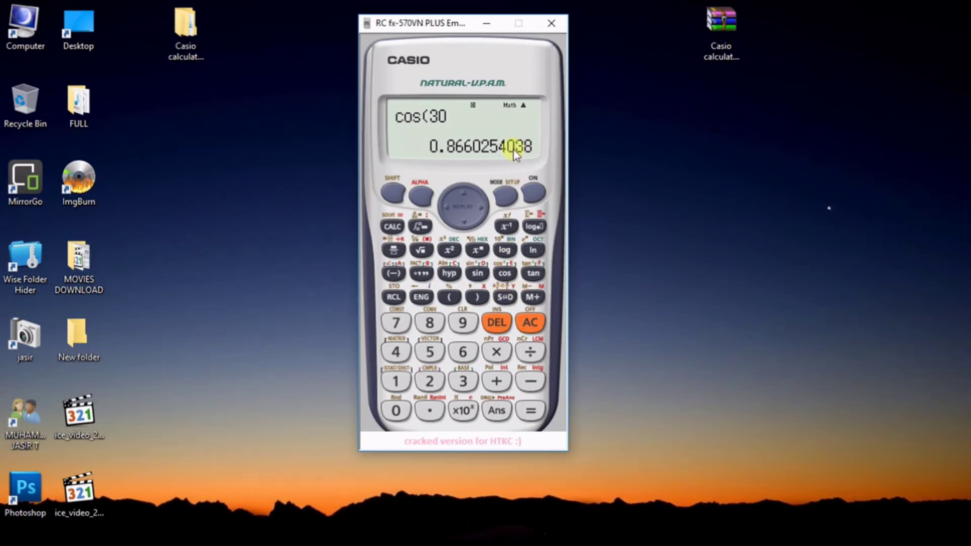
{"action": "left_click", "coordinate": [501, 298]}
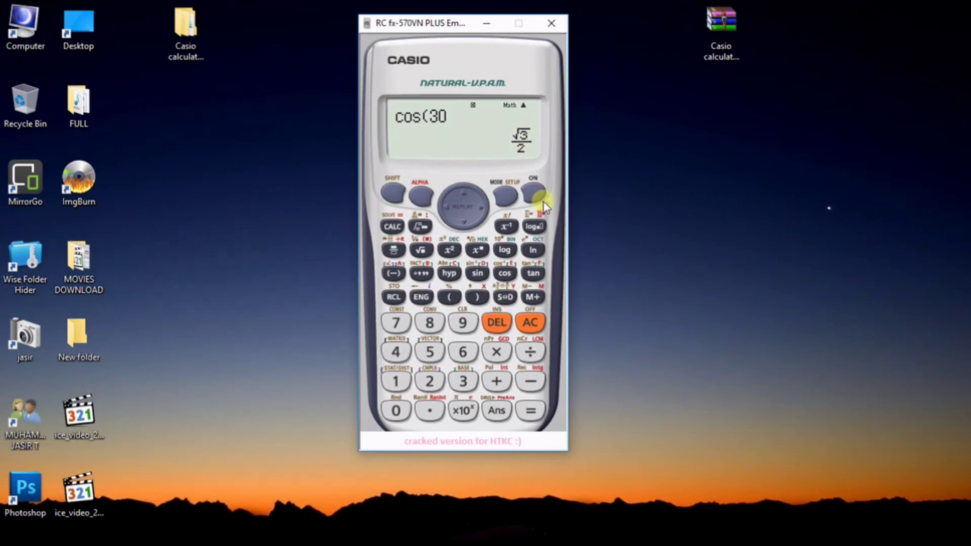
- Clear the cosine calculation, insert an empty logarithm template with a custom base, and clear it
{"action": "left_click", "coordinate": [533, 192]}
{"action": "left_click", "coordinate": [535, 230]}
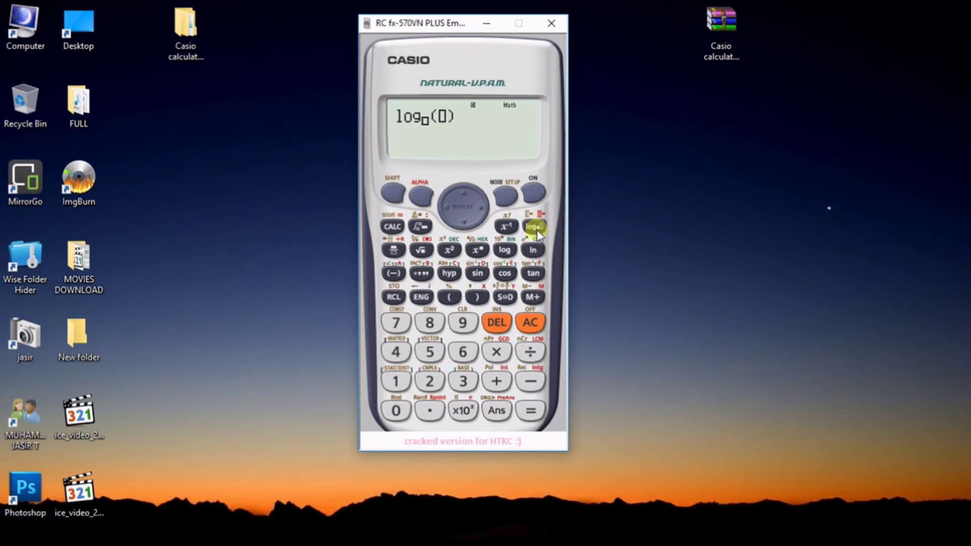
{"action": "left_click", "coordinate": [534, 193]}
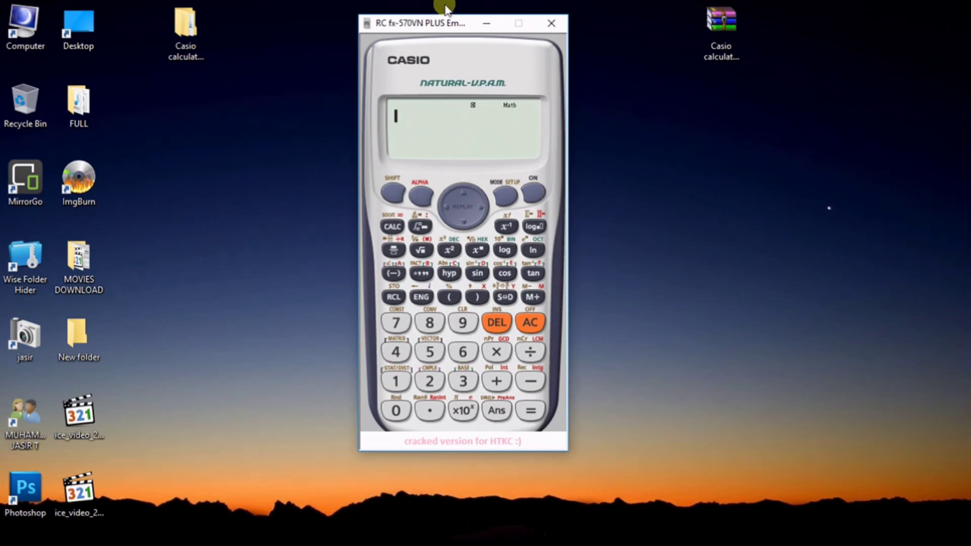
{"action": "left_click_drag", "start_coordinate": [438, 25], "coordinate": [406, 15]}
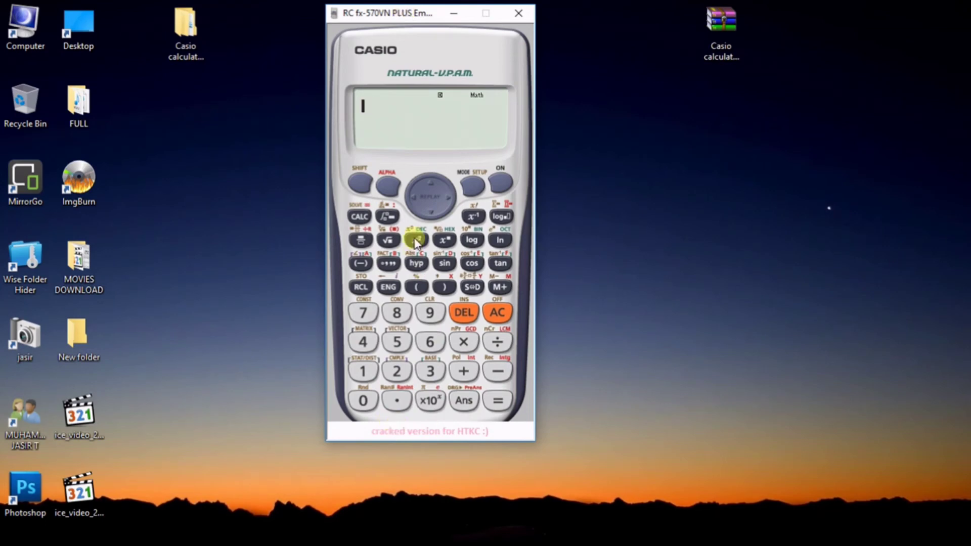
{"action": "left_click_drag", "start_coordinate": [374, 16], "coordinate": [368, 19]}
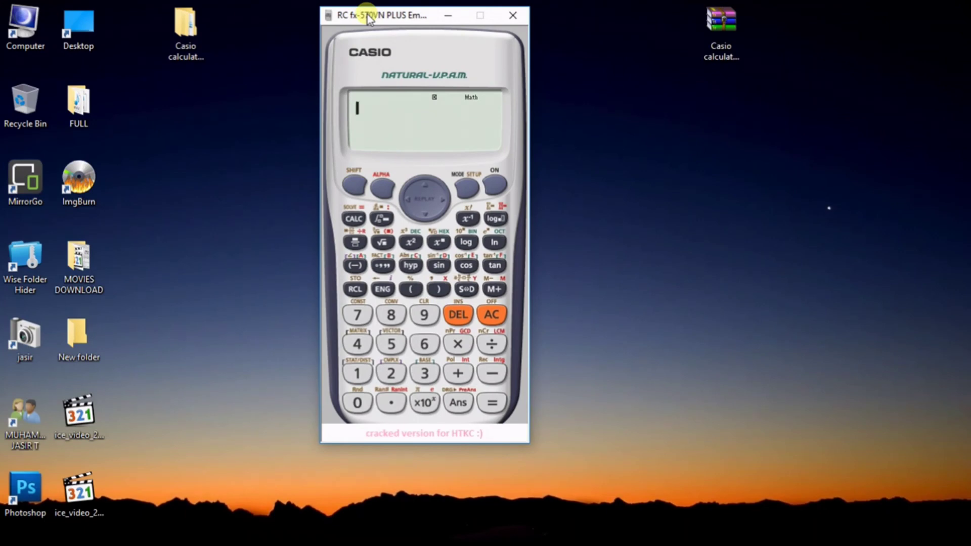
{"action": "mouse_move", "coordinate": [368, 16]}
{"action": "left_mouse_down"}
{"action": "mouse_move", "coordinate": [400, 15]}
{"action": "mouse_move", "coordinate": [386, 16]}
{"action": "left_mouse_up"}
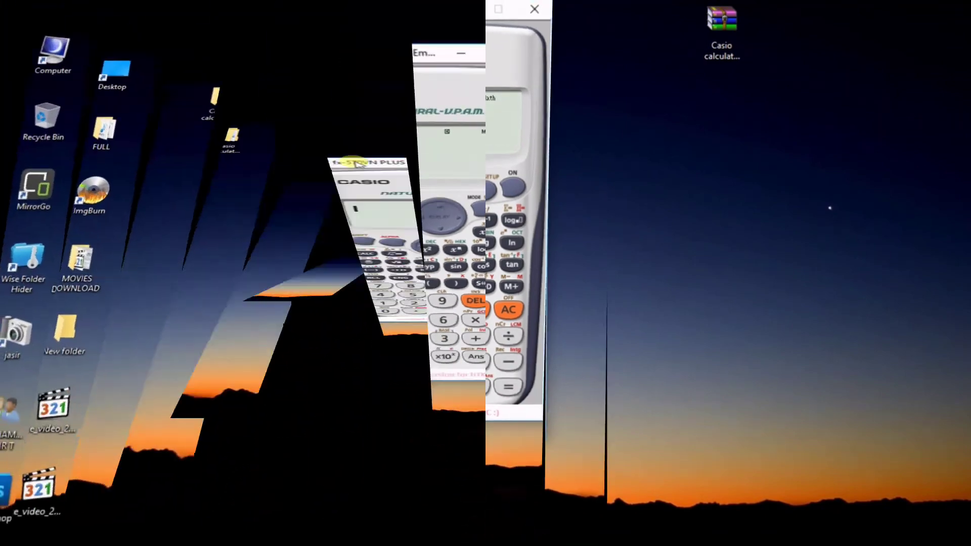